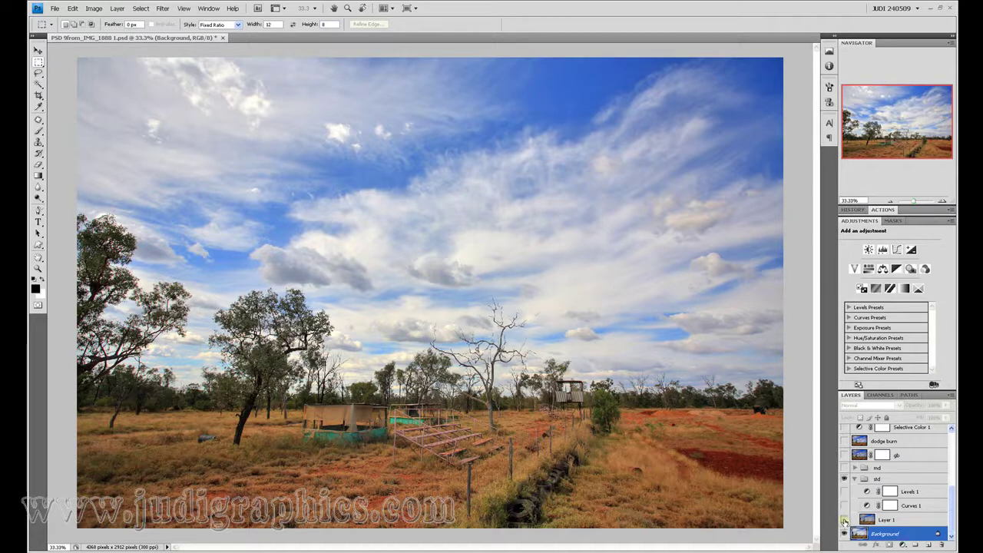
Show Layer 1, comparing it on and off, and toggle Curves 1 to compare its tonal effect
{"action": "left_click", "coordinate": [843, 520]}
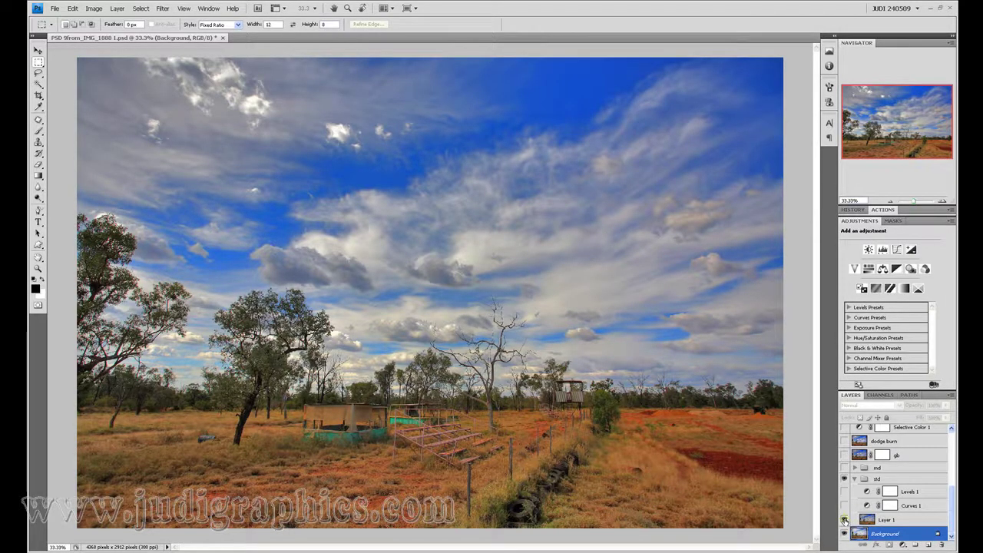
{"action": "left_click", "coordinate": [844, 519]}
{"action": "left_click", "coordinate": [843, 519]}
{"action": "left_click", "coordinate": [844, 505]}
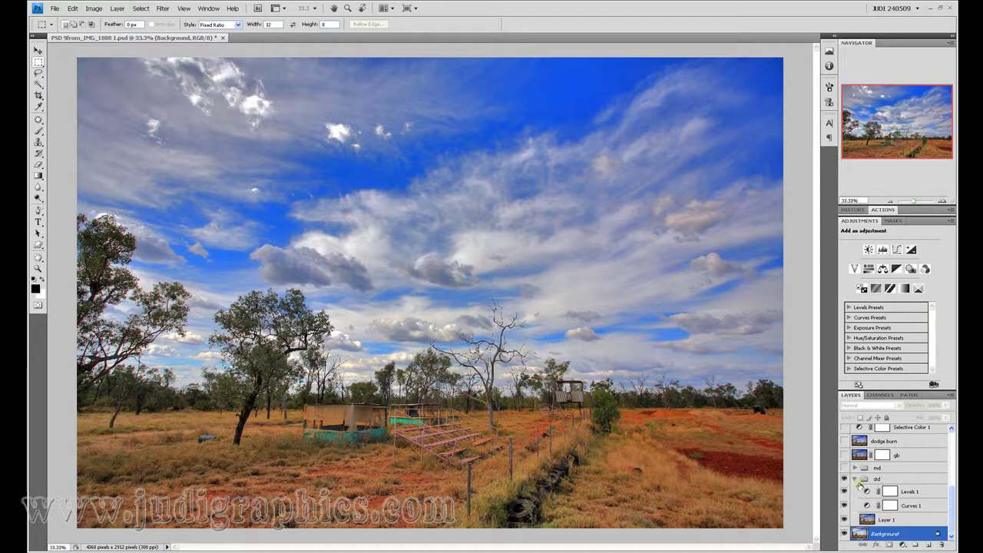
Reveal the md group and the gb layer, then select gb to check its blending
{"action": "left_click", "coordinate": [843, 467]}
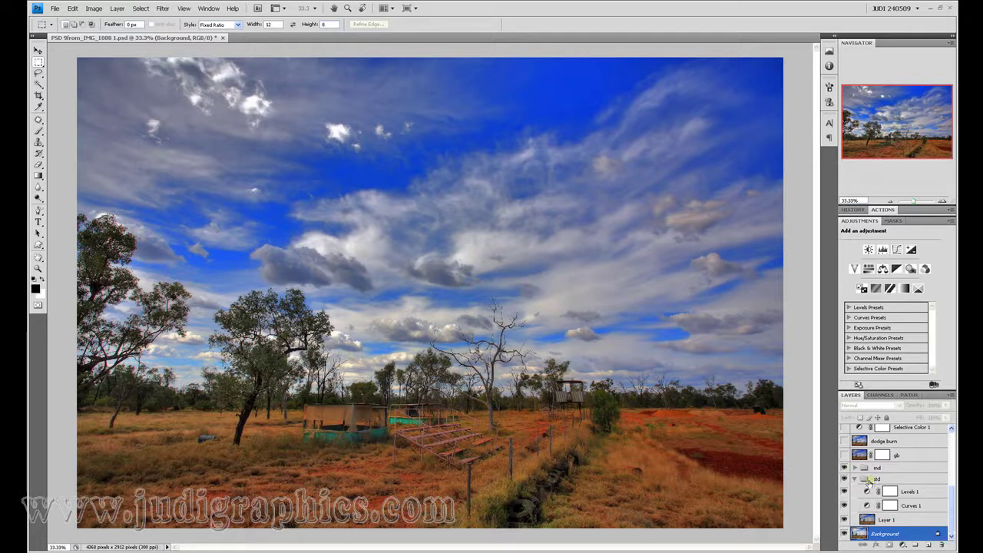
{"action": "left_click", "coordinate": [844, 455]}
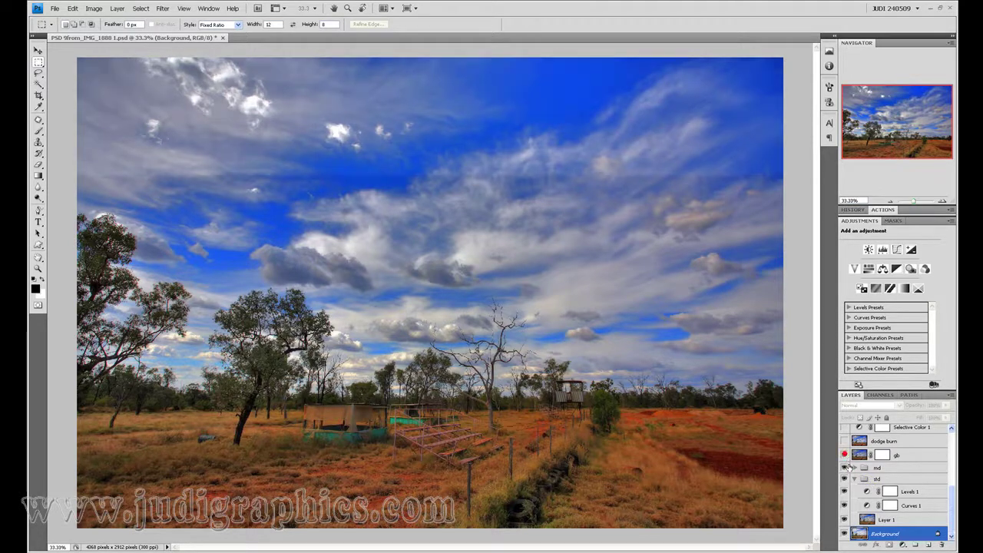
{"action": "left_click", "coordinate": [903, 457]}
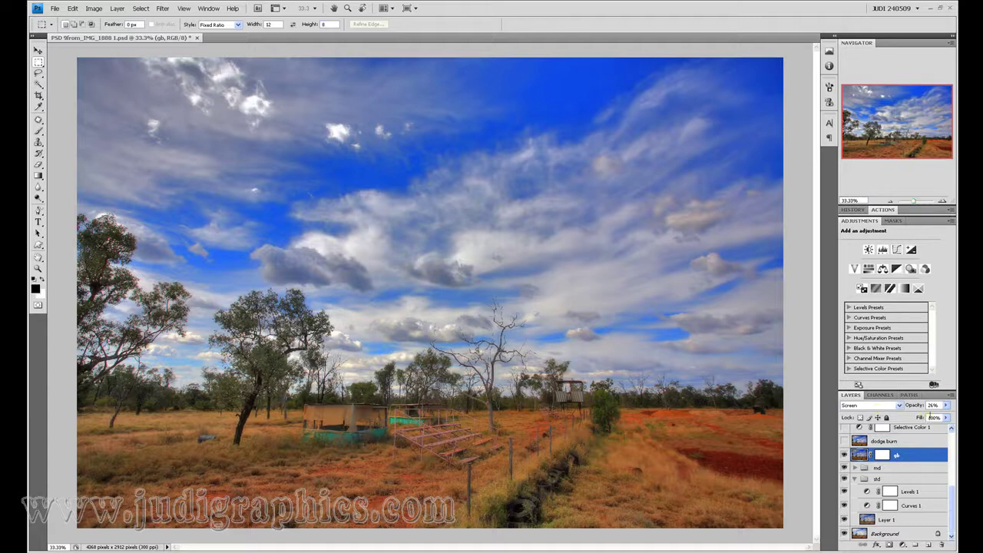
Hide and re-show the gb layer to compare, then reveal the dodge burn layer
{"action": "left_click", "coordinate": [844, 454]}
{"action": "left_click", "coordinate": [843, 455]}
{"action": "left_click", "coordinate": [845, 441]}
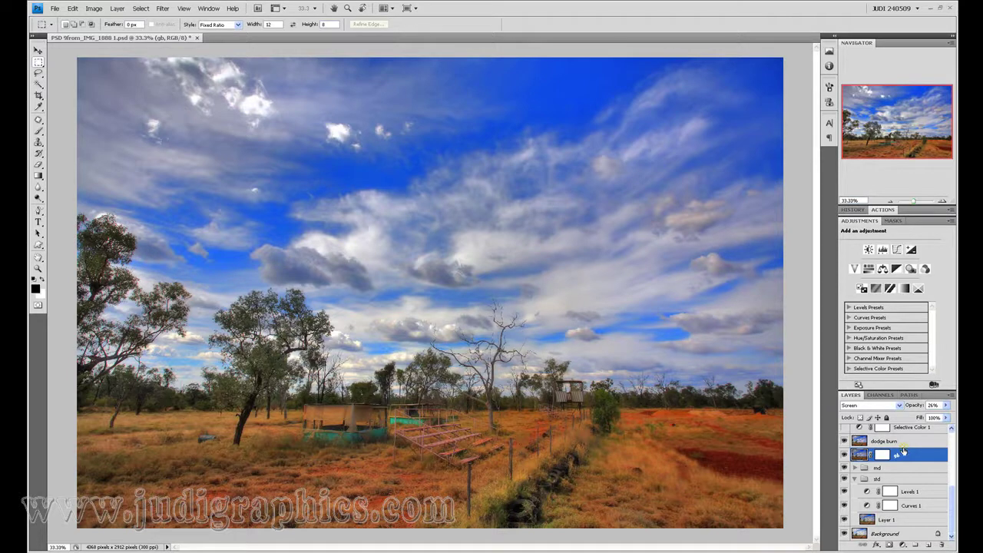
Reveal Selective Color 1, switching it off and on to compare its effect
{"action": "scroll", "coordinate": [929, 484], "scroll_direction": "up", "scroll_amount": 3}
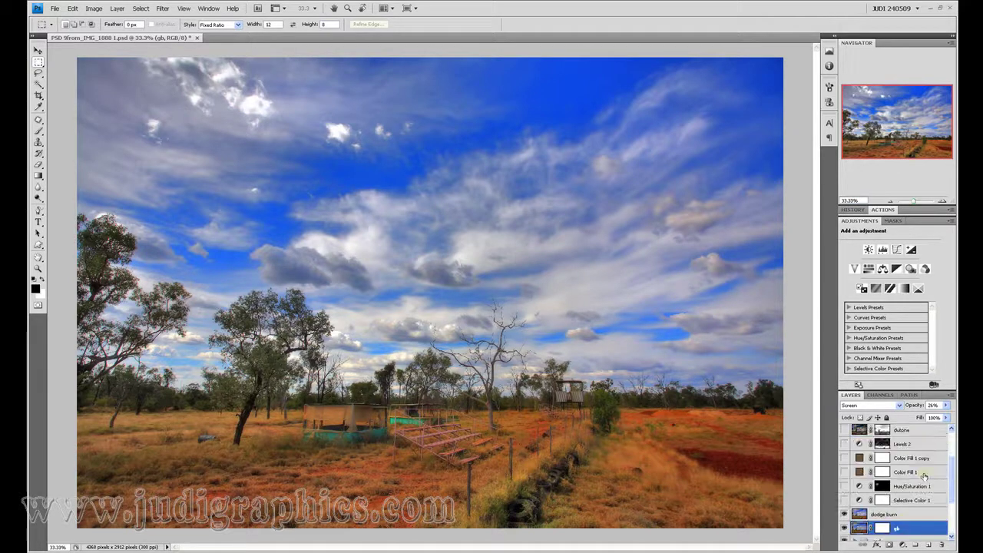
{"action": "left_click", "coordinate": [844, 499]}
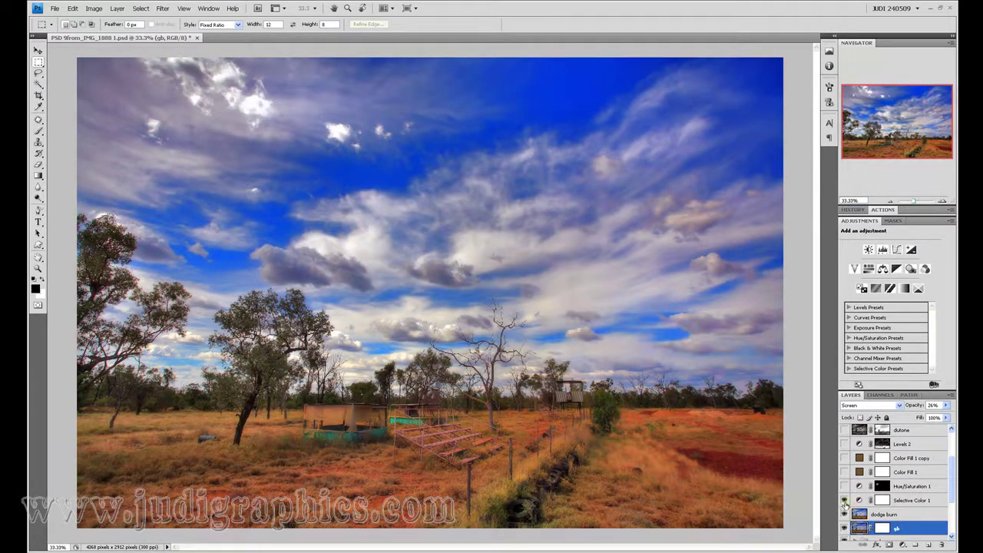
{"action": "left_click", "coordinate": [844, 498]}
{"action": "left_click", "coordinate": [844, 498]}
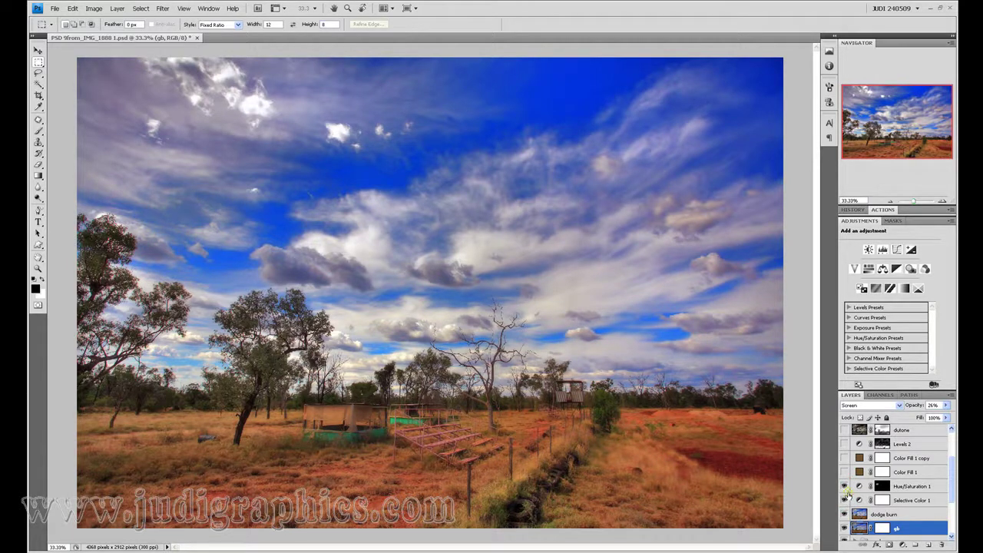
Show Hue/Saturation 1 and Color Fill 1, tinting the sky brown, and select Color Fill 1
{"action": "left_click", "coordinate": [844, 486]}
{"action": "left_click", "coordinate": [843, 472]}
{"action": "left_click", "coordinate": [899, 471]}
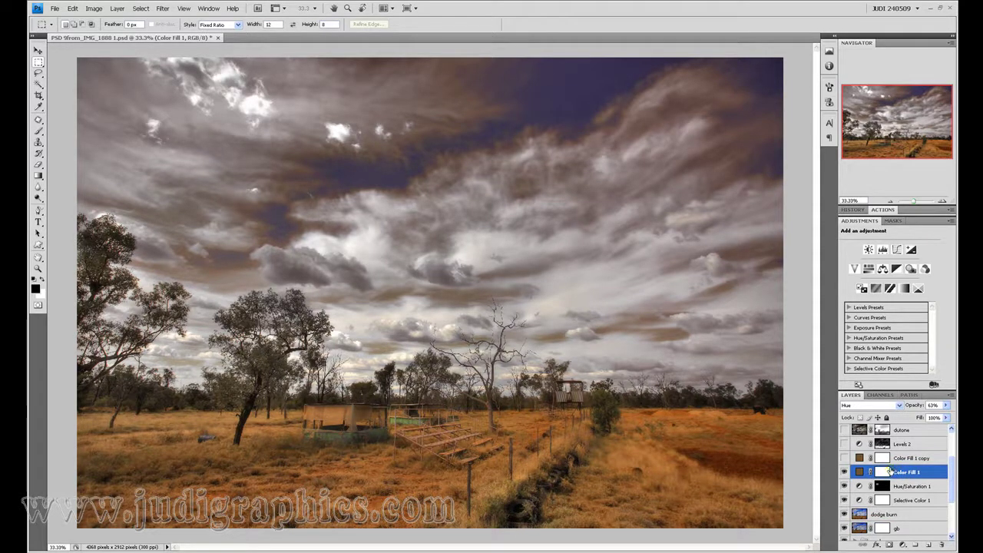
Show and select the Soft Light Color Fill 1 copy, then reveal Levels 2 to brighten the grass
{"action": "left_click", "coordinate": [844, 458]}
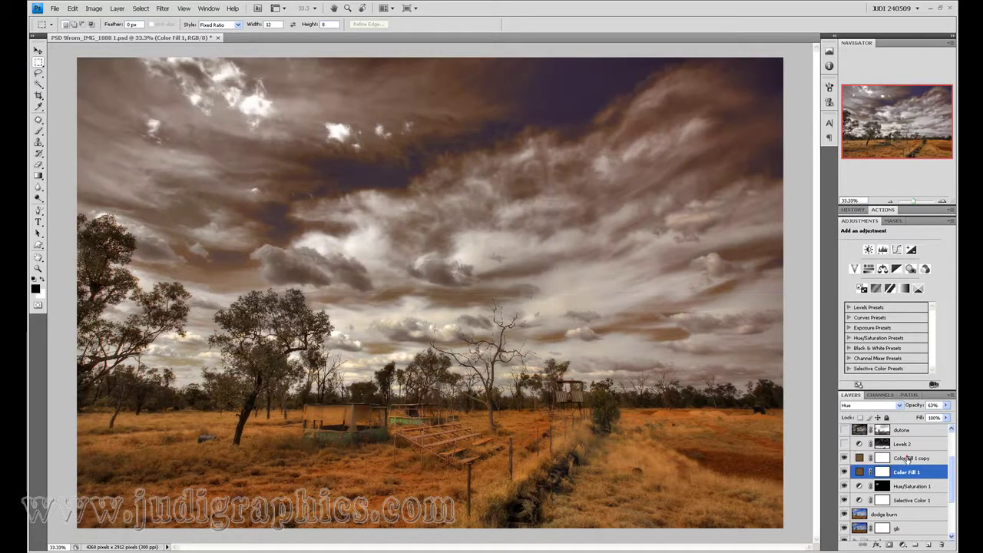
{"action": "left_click", "coordinate": [903, 459]}
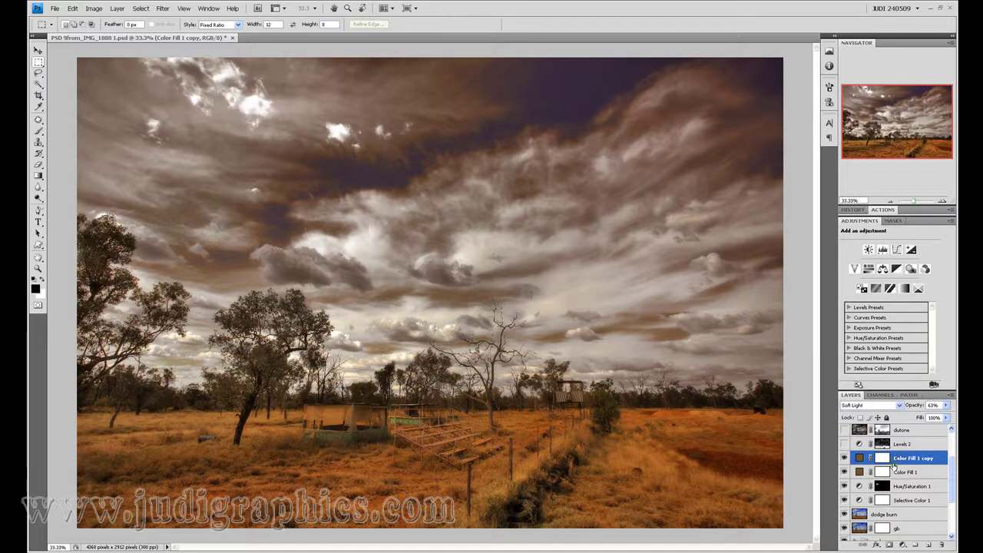
{"action": "left_click", "coordinate": [844, 444]}
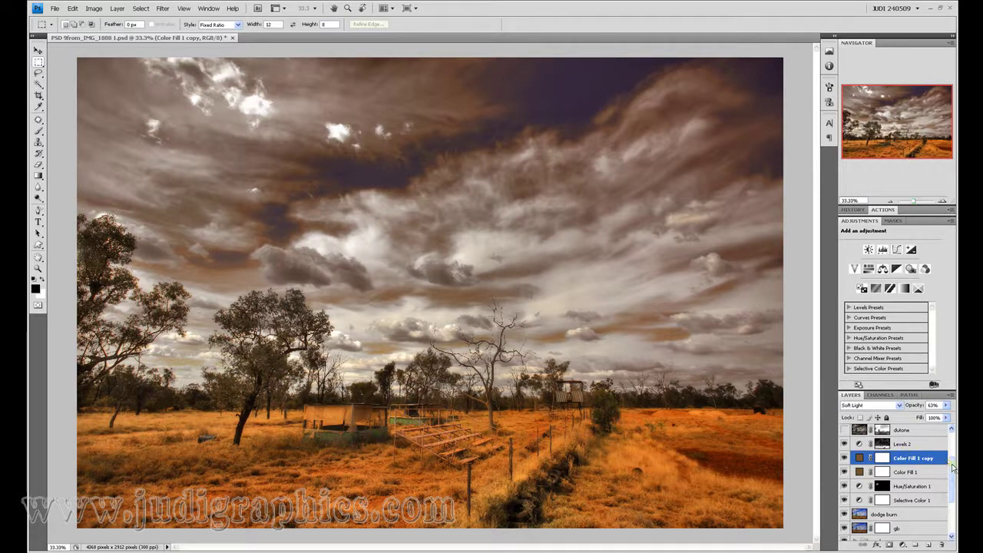
{"action": "scroll", "coordinate": [953, 467], "scroll_direction": "up", "scroll_amount": 2}
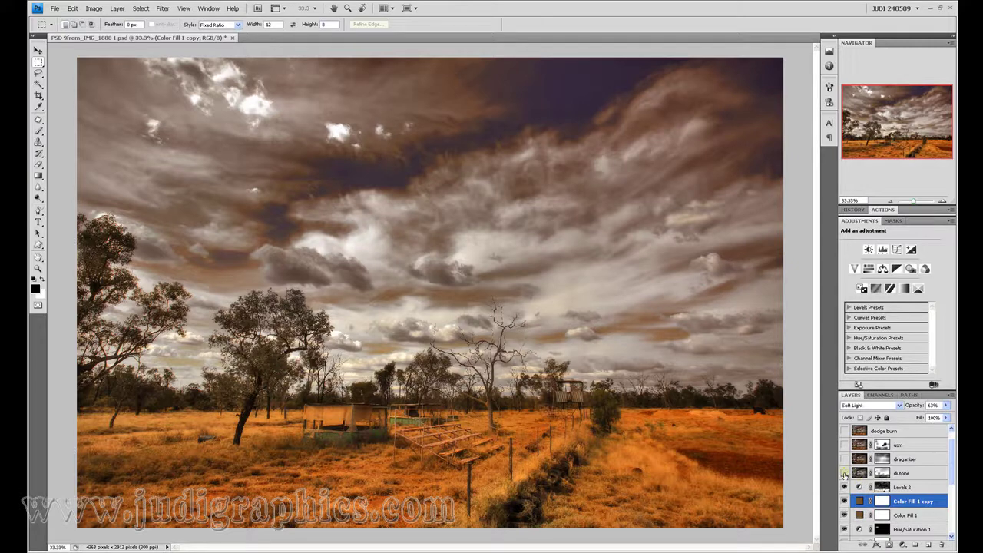
Show the dutone layer in Normal mode at 100% opacity and compare it with its mask disabled
{"action": "left_click", "coordinate": [844, 473]}
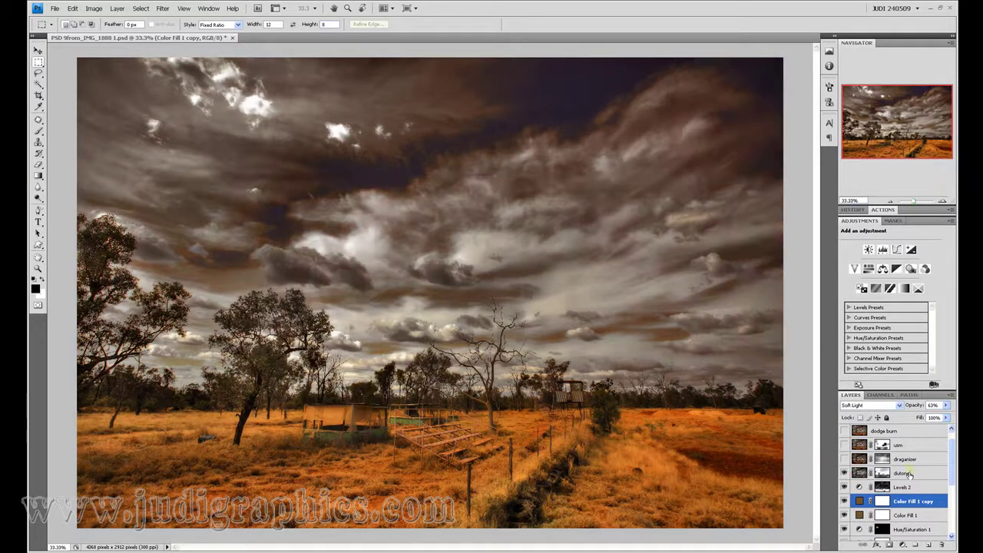
{"action": "left_click", "coordinate": [910, 473]}
{"action": "left_click", "coordinate": [863, 405]}
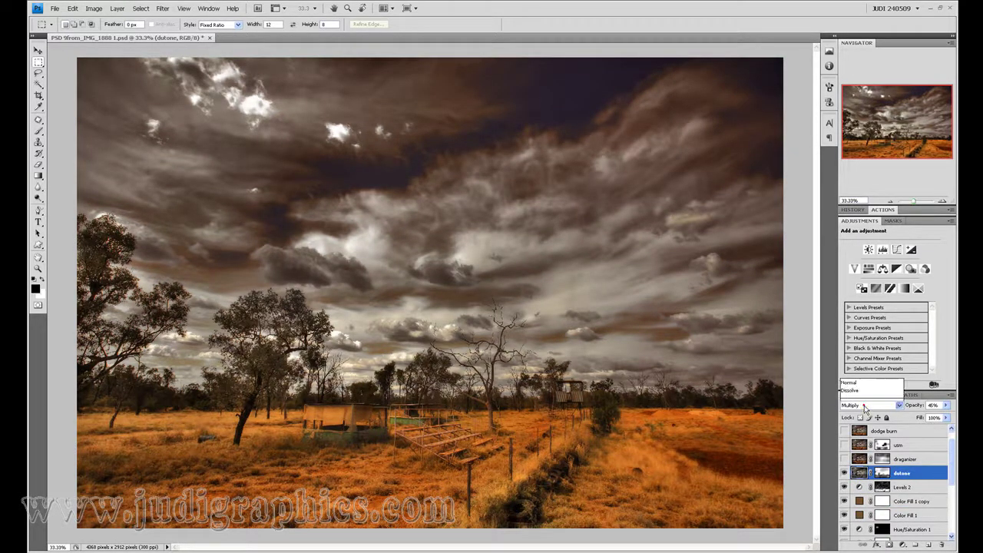
{"action": "left_click", "coordinate": [849, 171]}
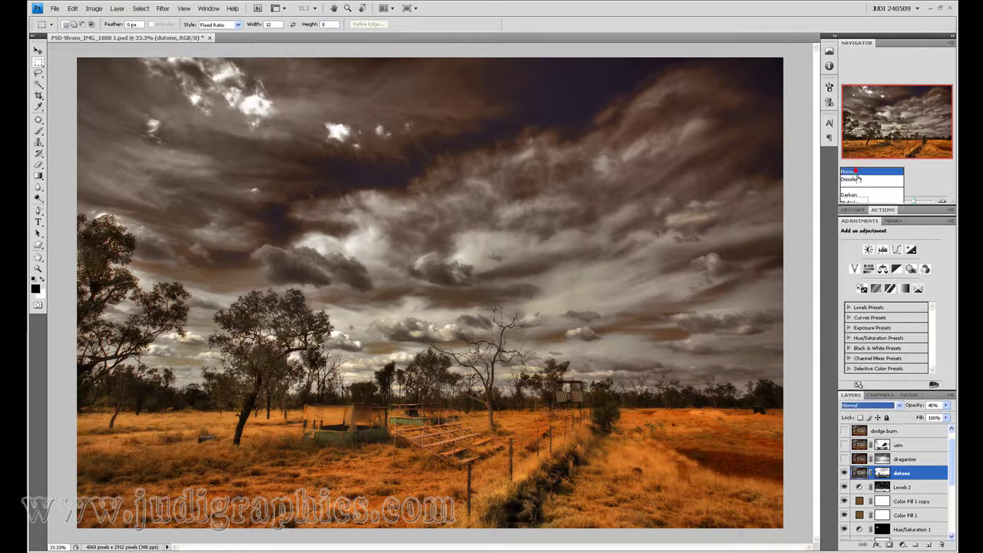
{"action": "key", "text": "0"}
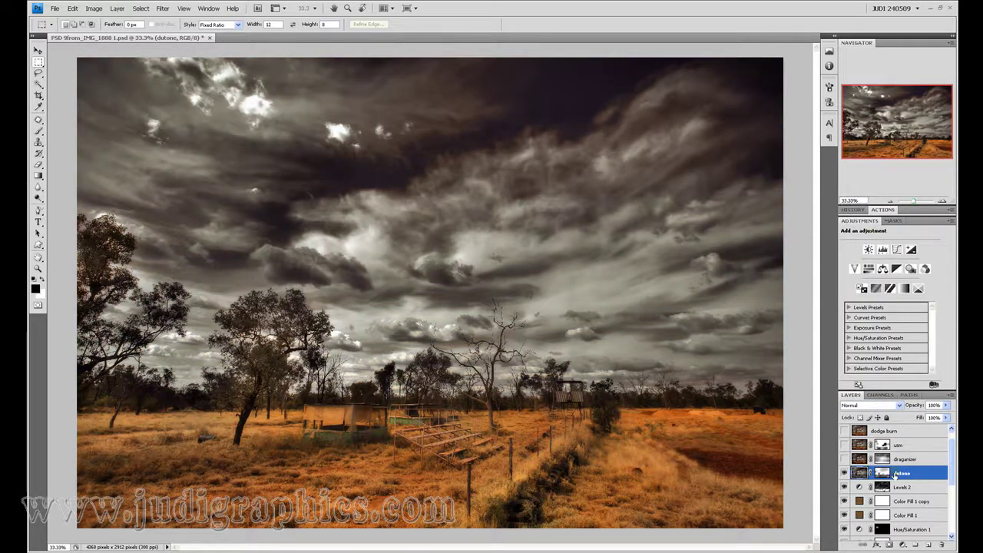
{"action": "left_click", "coordinate": [881, 473], "text": "shift"}
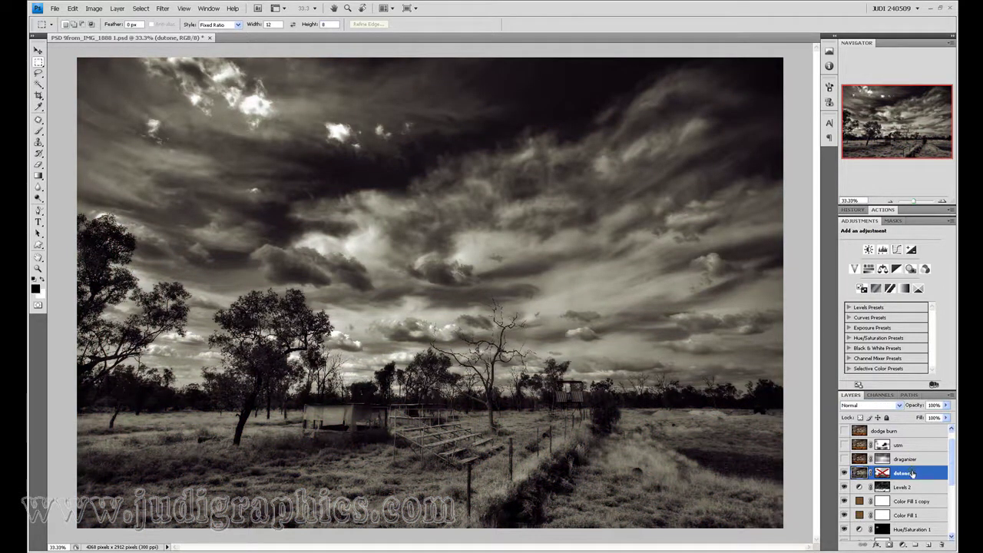
{"action": "left_click", "coordinate": [883, 473], "text": "shift"}
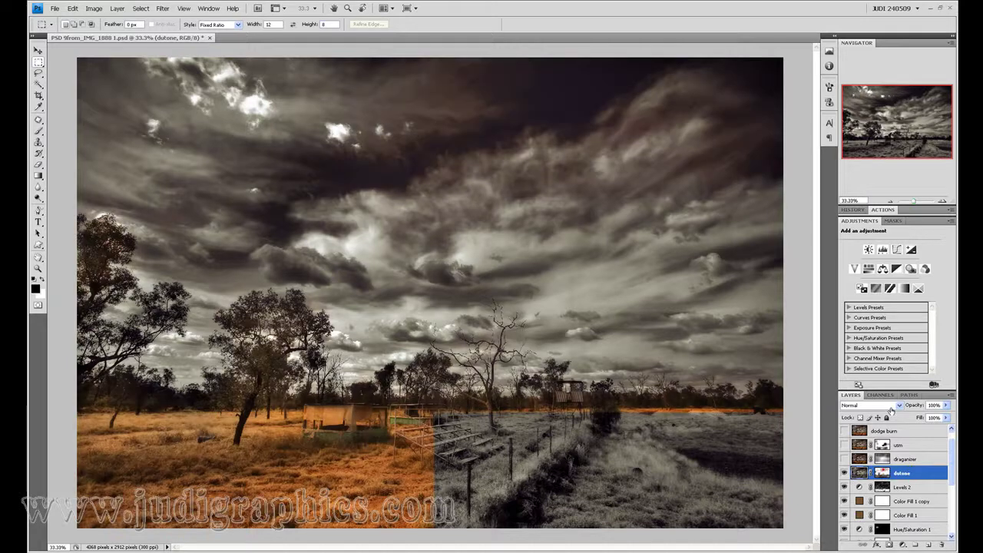
Blend the dutone layer with Multiply at 40% opacity
{"action": "left_click", "coordinate": [890, 407]}
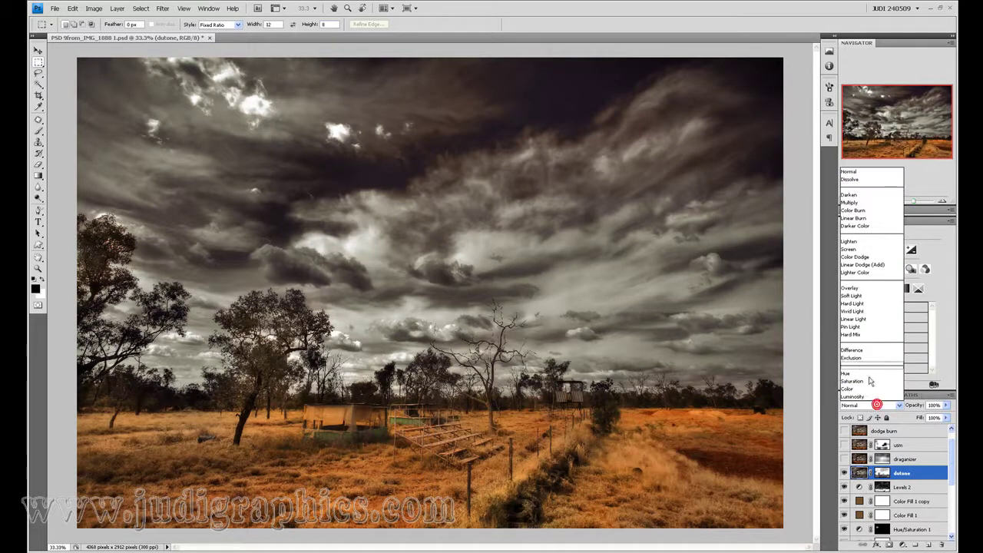
{"action": "left_click", "coordinate": [872, 204]}
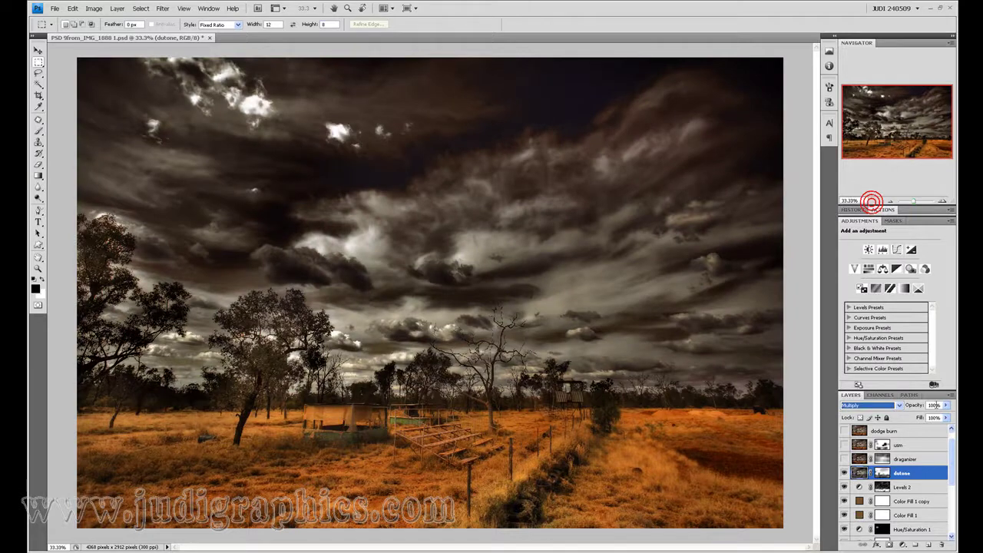
{"action": "type", "text": "40"}
{"action": "key", "text": "Return"}
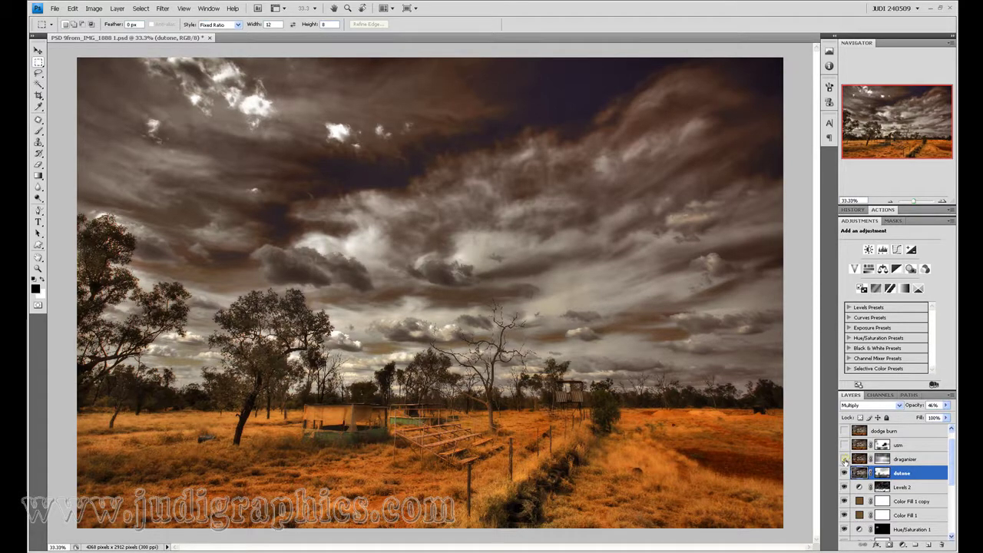
Reveal and select the draganizer layer (Darker Color, 60%), then select usm to view its settings
{"action": "left_click", "coordinate": [844, 459]}
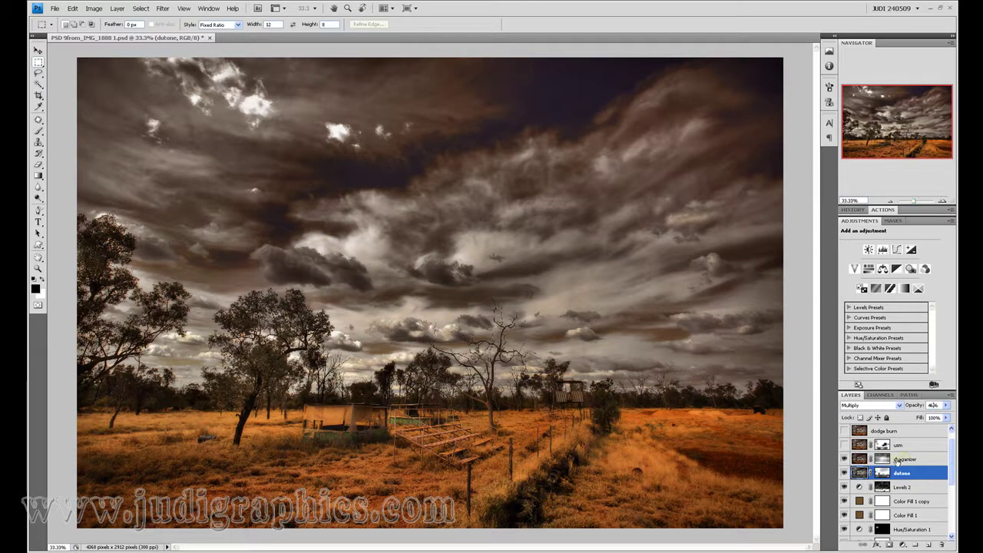
{"action": "left_click", "coordinate": [889, 459]}
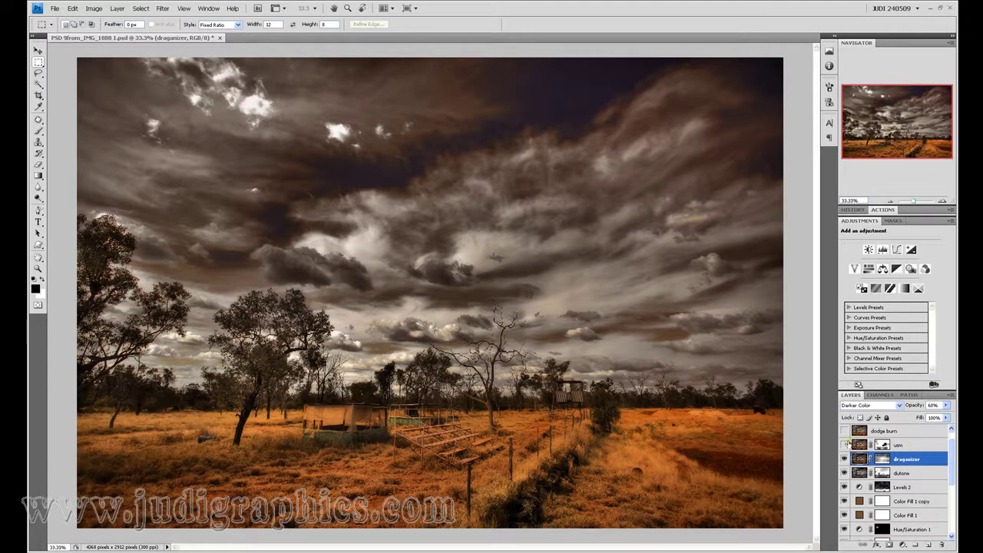
{"action": "left_click", "coordinate": [916, 447]}
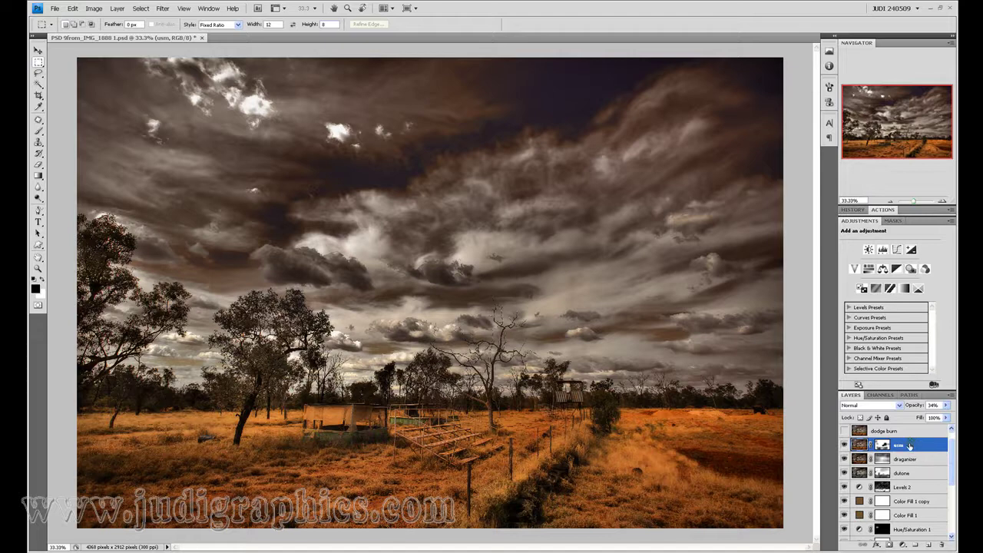
Reveal the dodge burn layer, toggle it to compare, and select the top gb layer (Screen, 6%)
{"action": "left_click", "coordinate": [845, 431]}
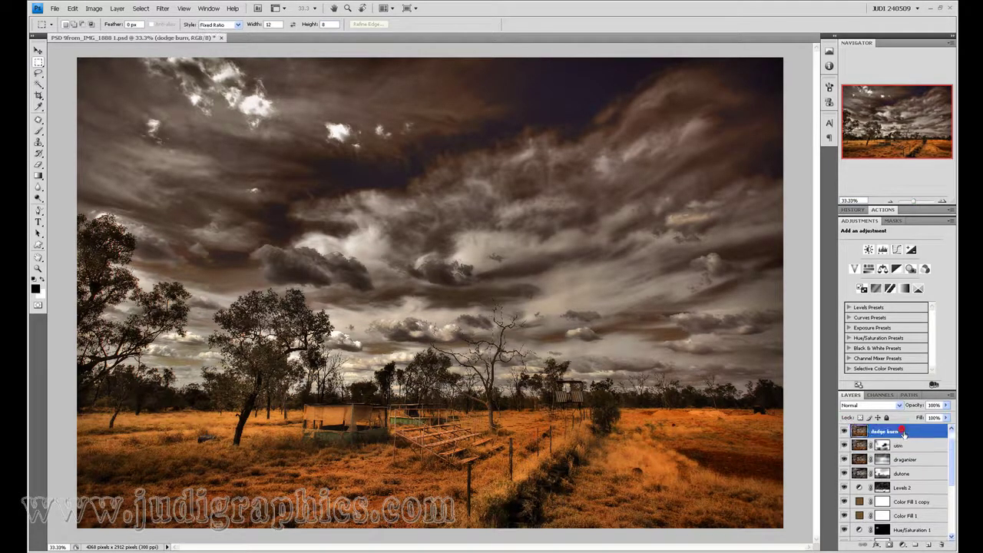
{"action": "left_click", "coordinate": [902, 432]}
{"action": "scroll", "coordinate": [944, 447], "scroll_direction": "up", "scroll_amount": 1}
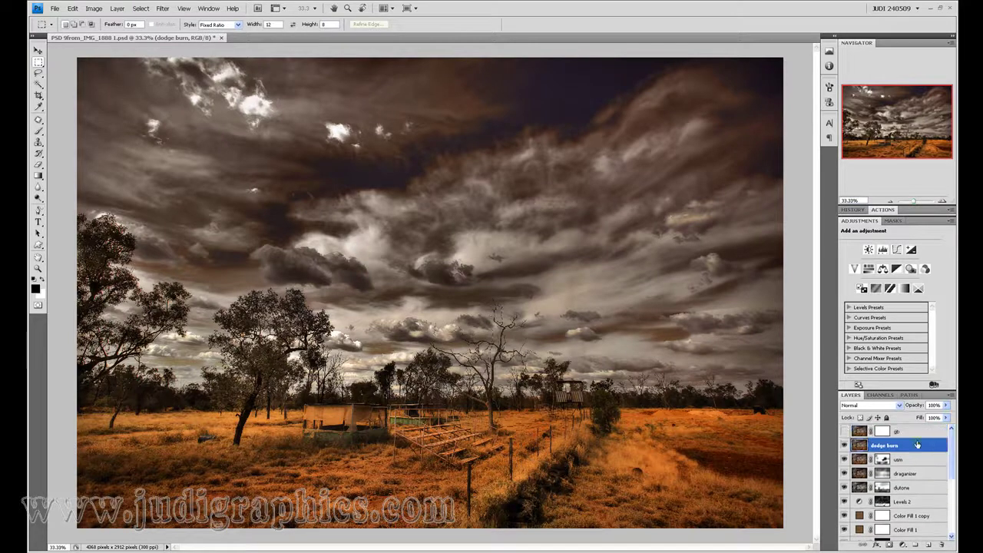
{"action": "left_click", "coordinate": [844, 446]}
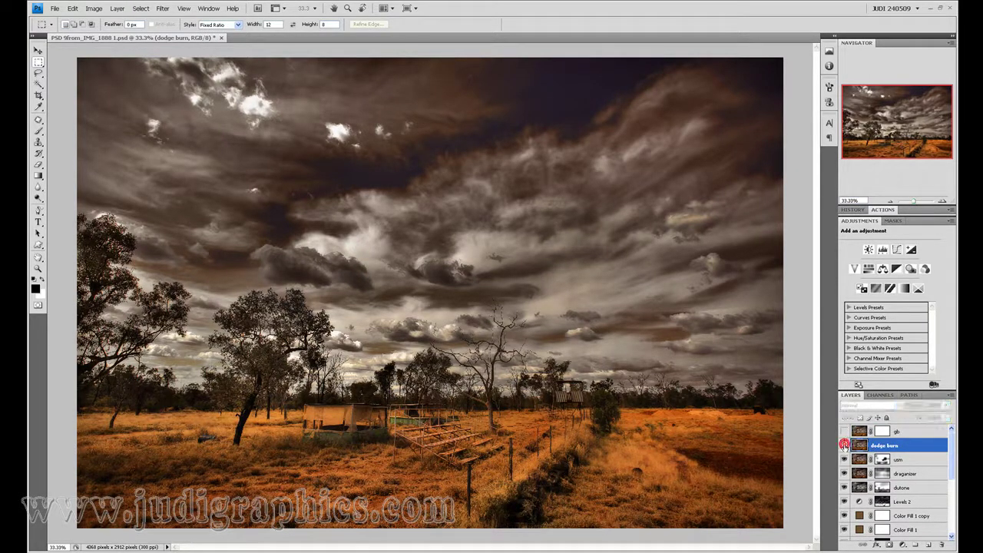
{"action": "left_click", "coordinate": [844, 445]}
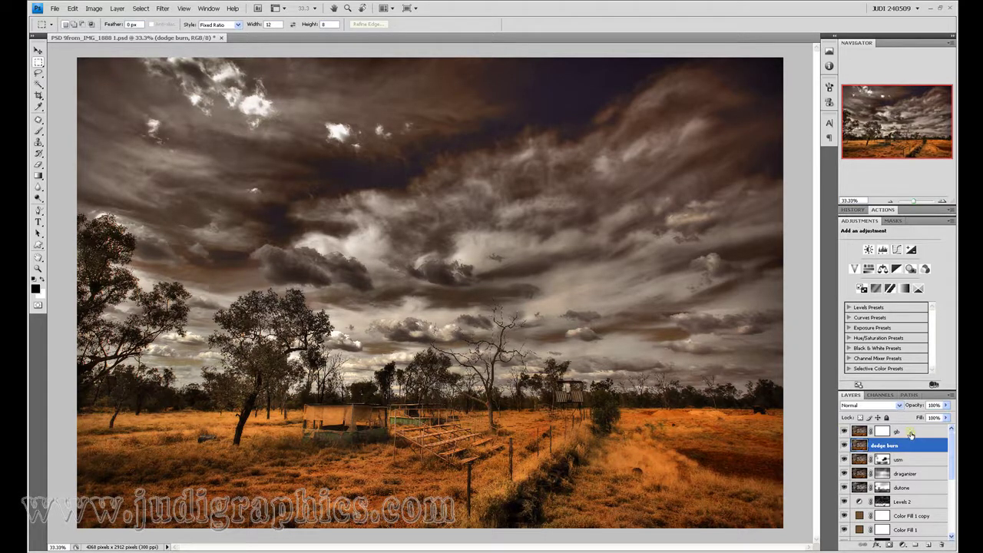
{"action": "left_click", "coordinate": [908, 432]}
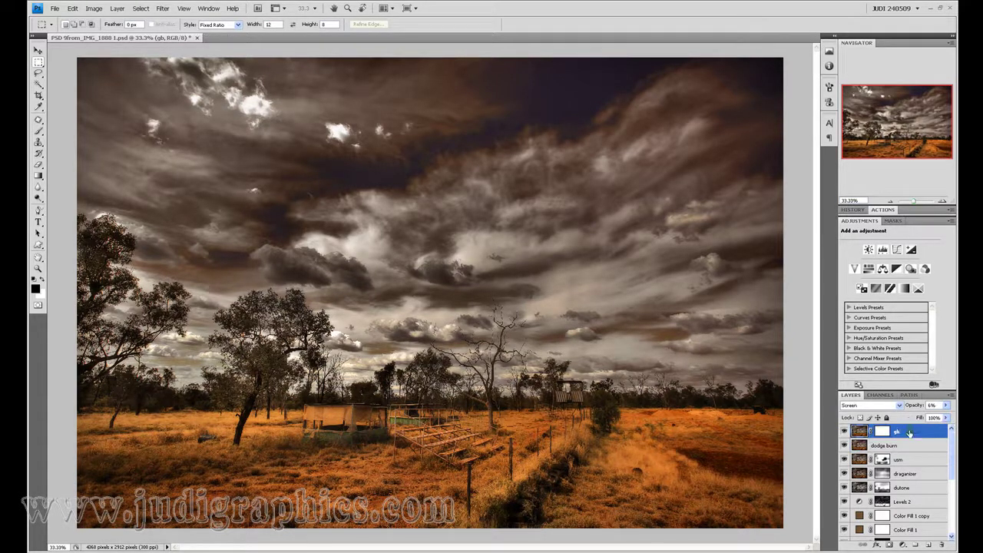